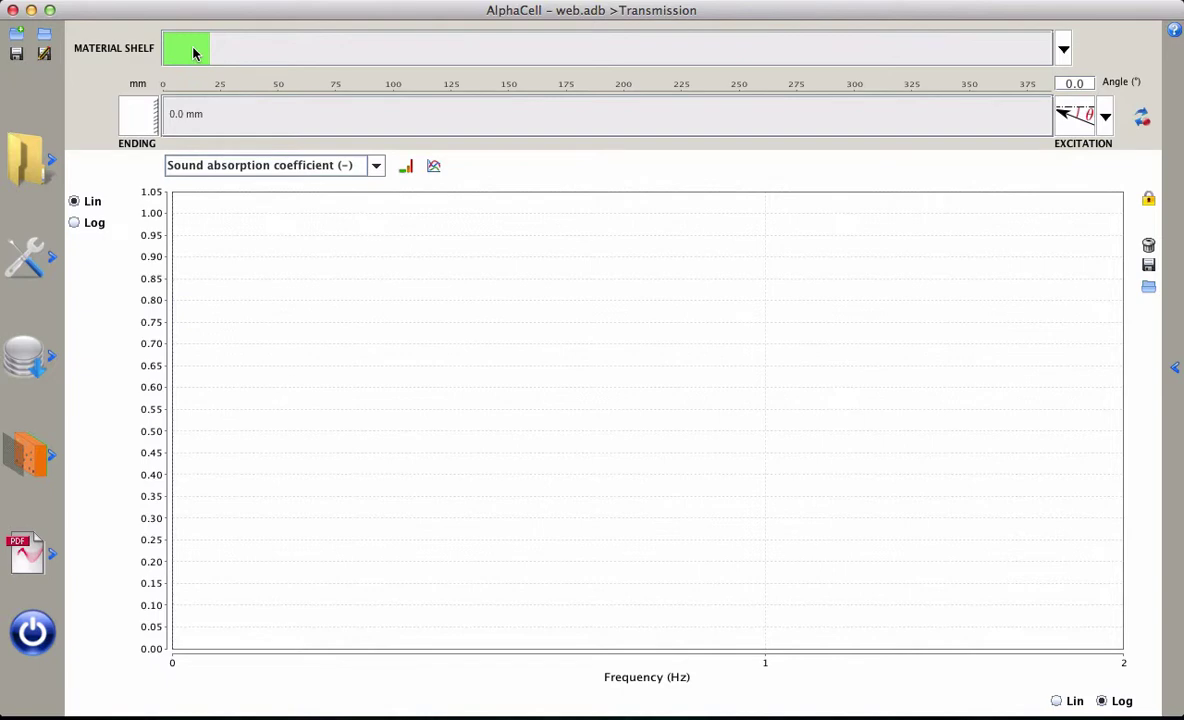
Add a Glazing layer from the material shelf to the layer stack and review its thickness and elastic properties
mouse_move(195, 53)
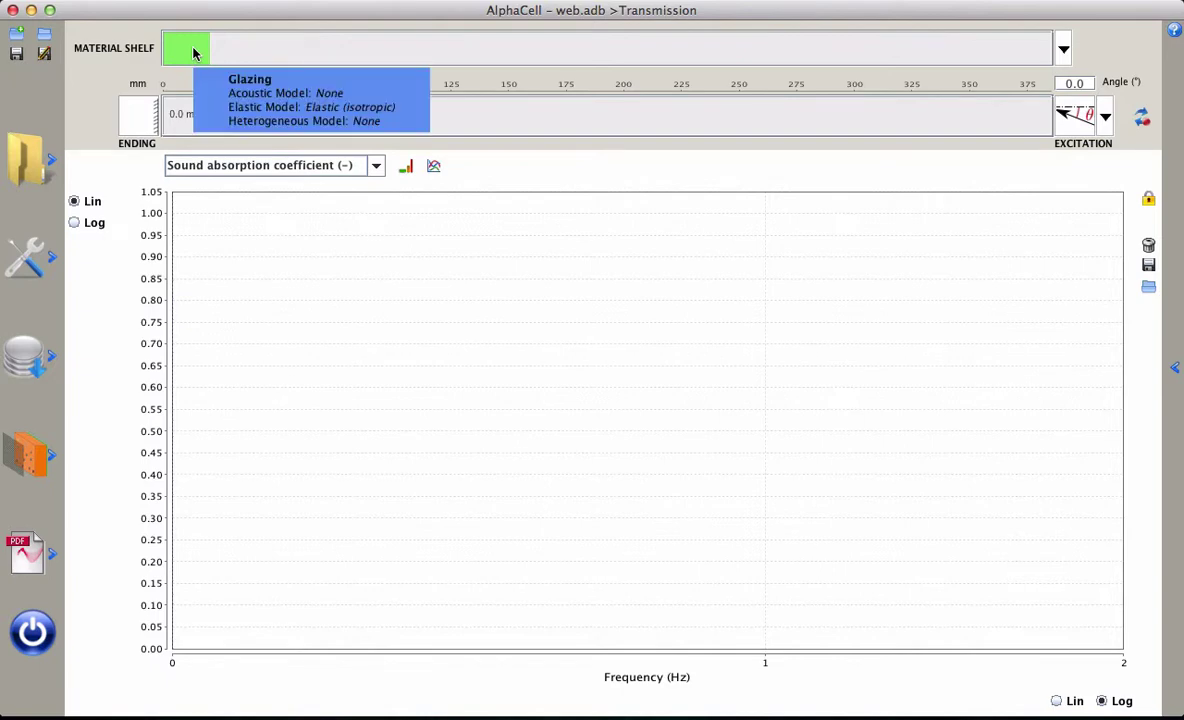
left_click_drag(195, 53, 265, 125)
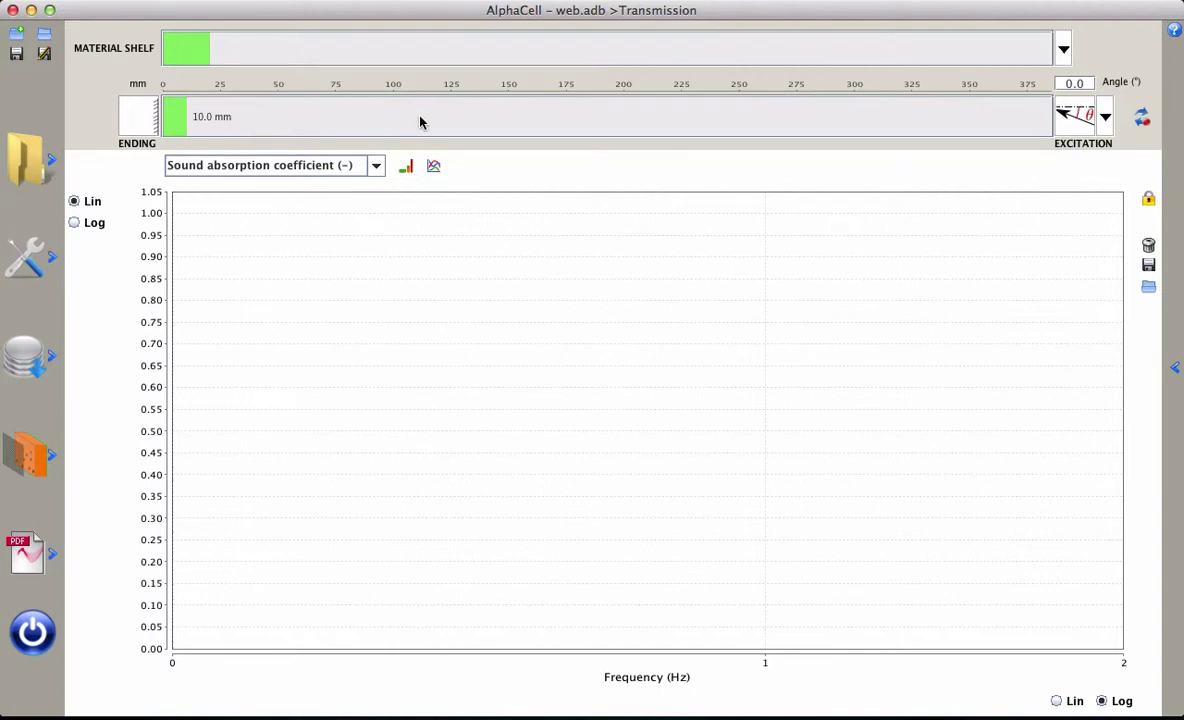
left_click(29, 456)
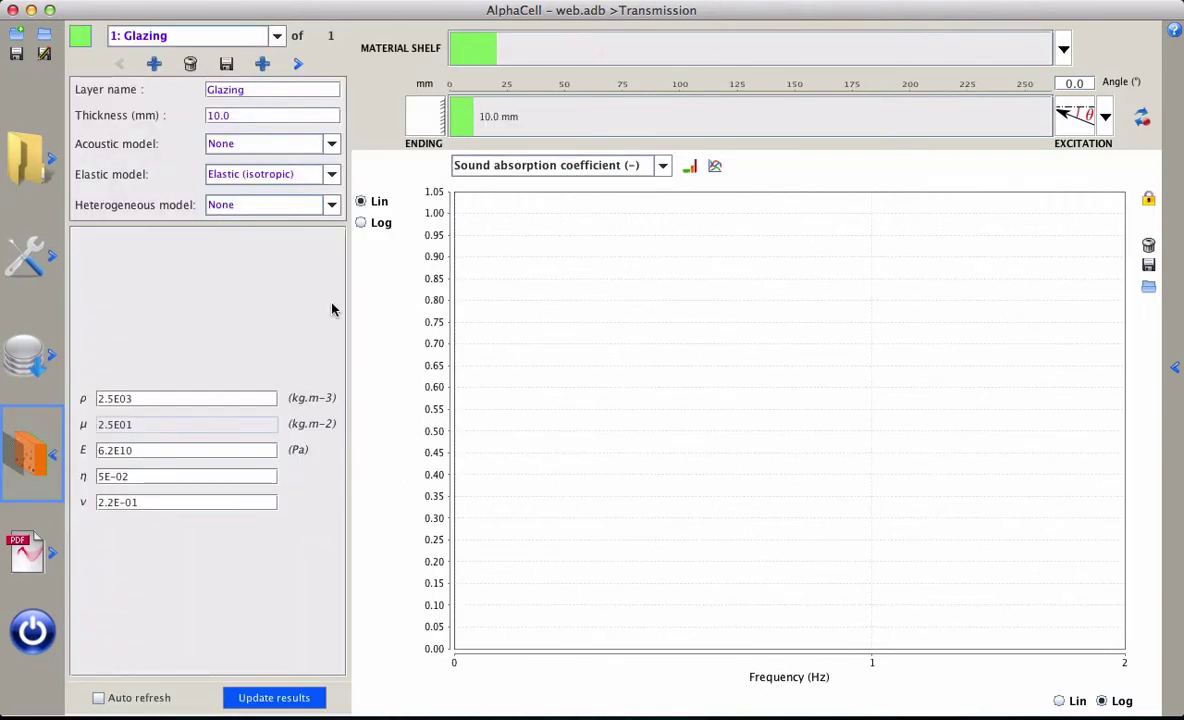
left_click(241, 116)
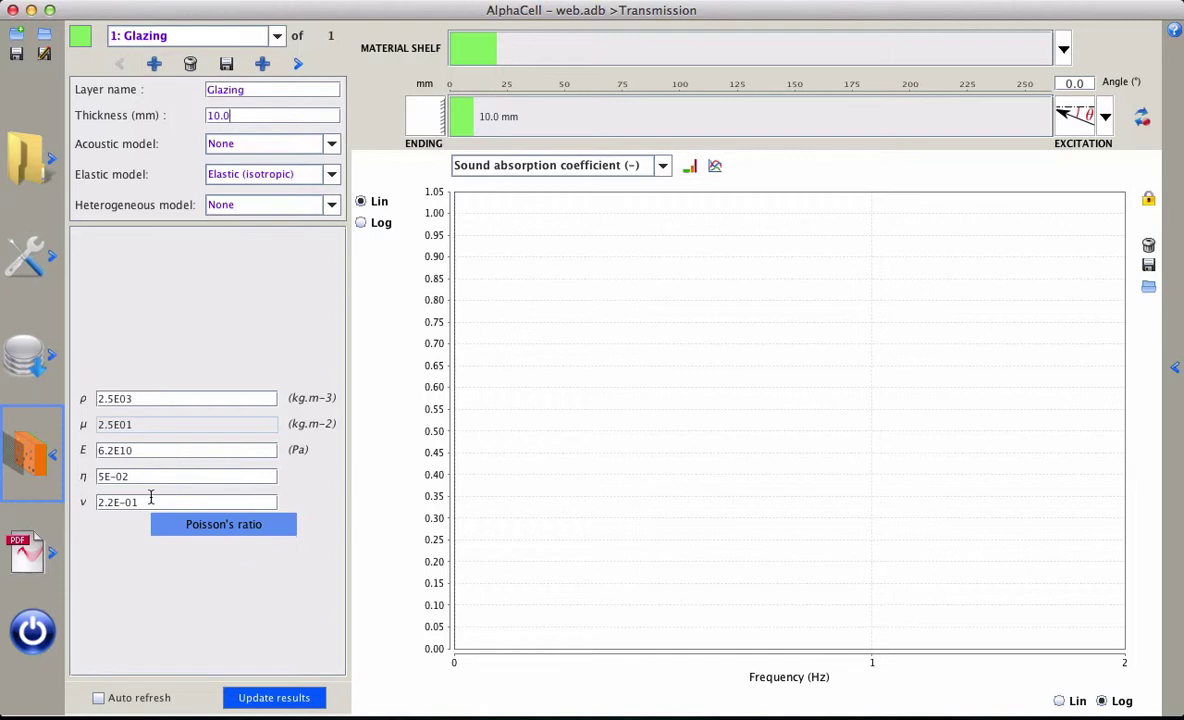
left_click(31, 403)
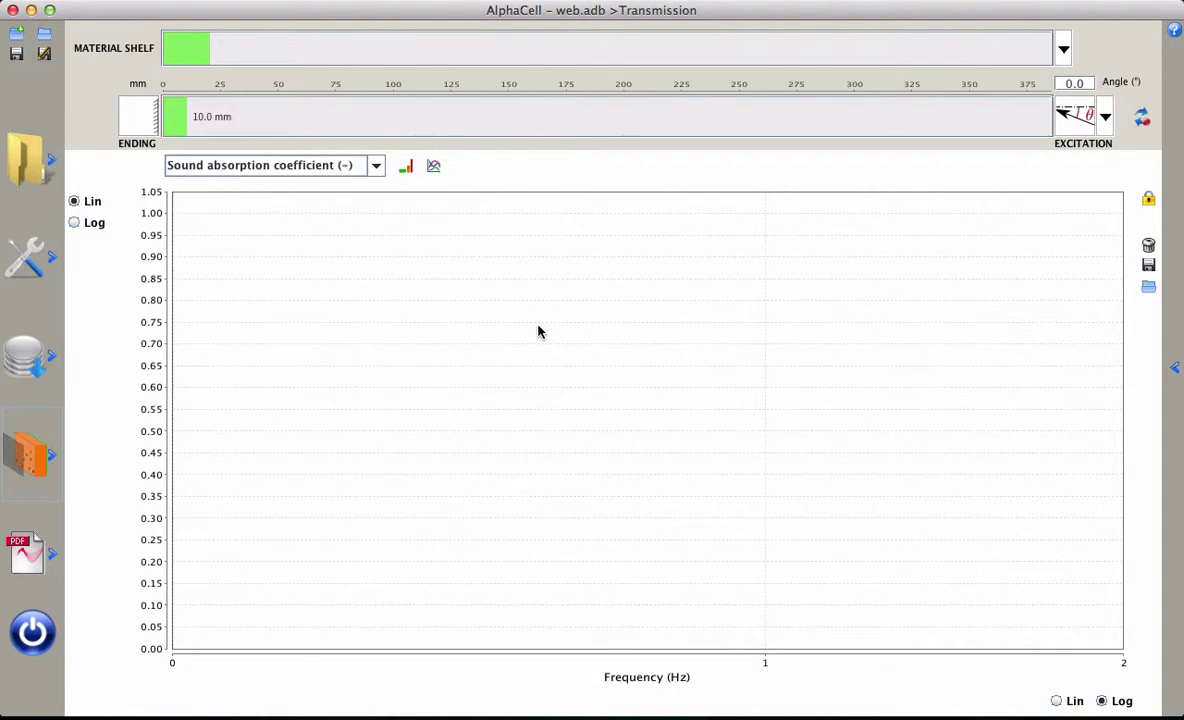
Compute the glazing's transmission loss with an anechoic ending and diffuse-field excitation, and check its critical frequency in the layer info
left_click(135, 119)
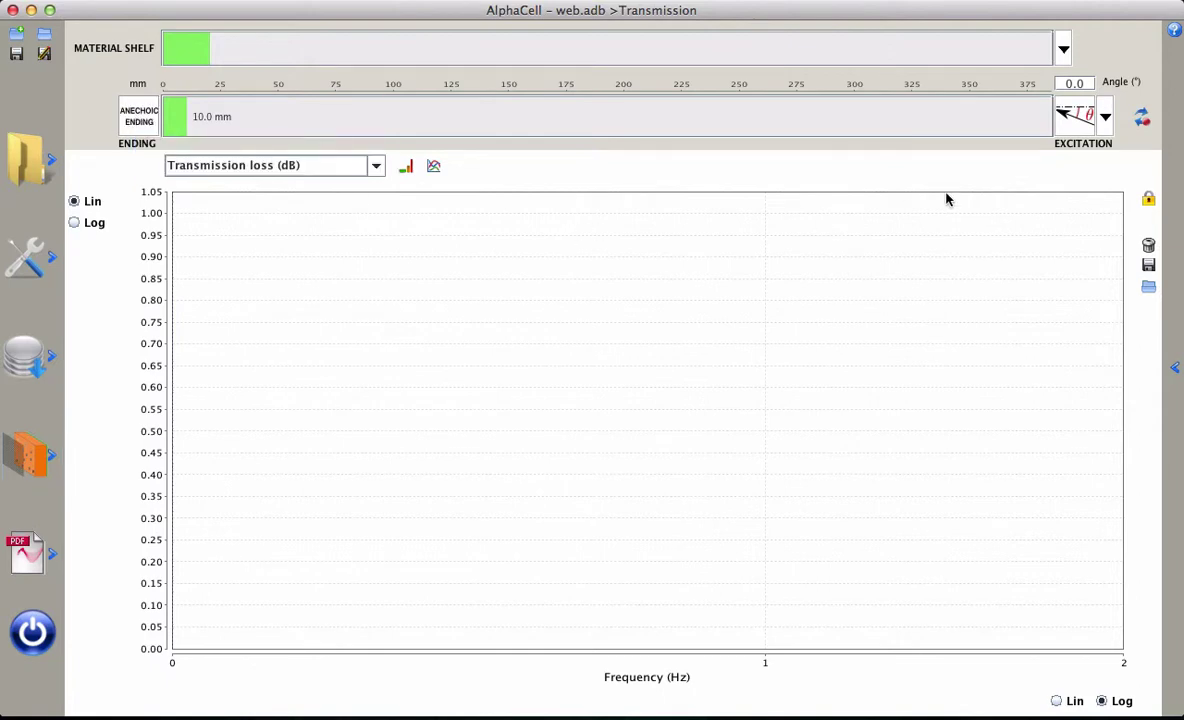
left_click(1105, 117)
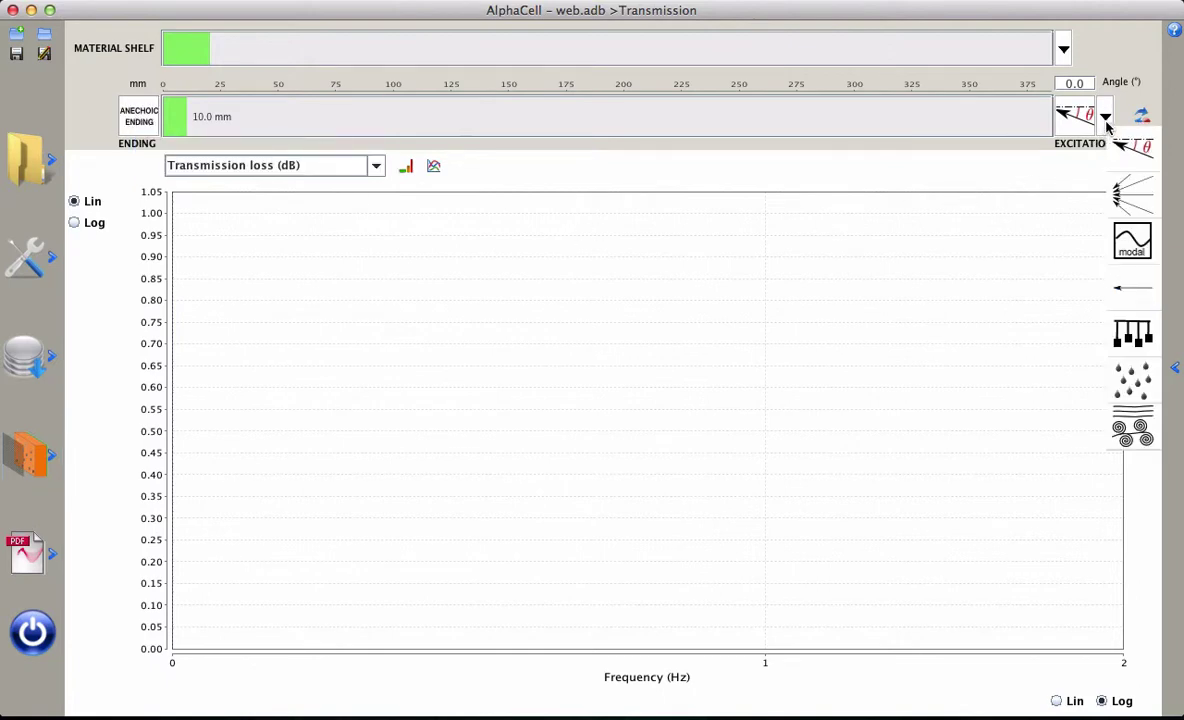
left_click(1135, 199)
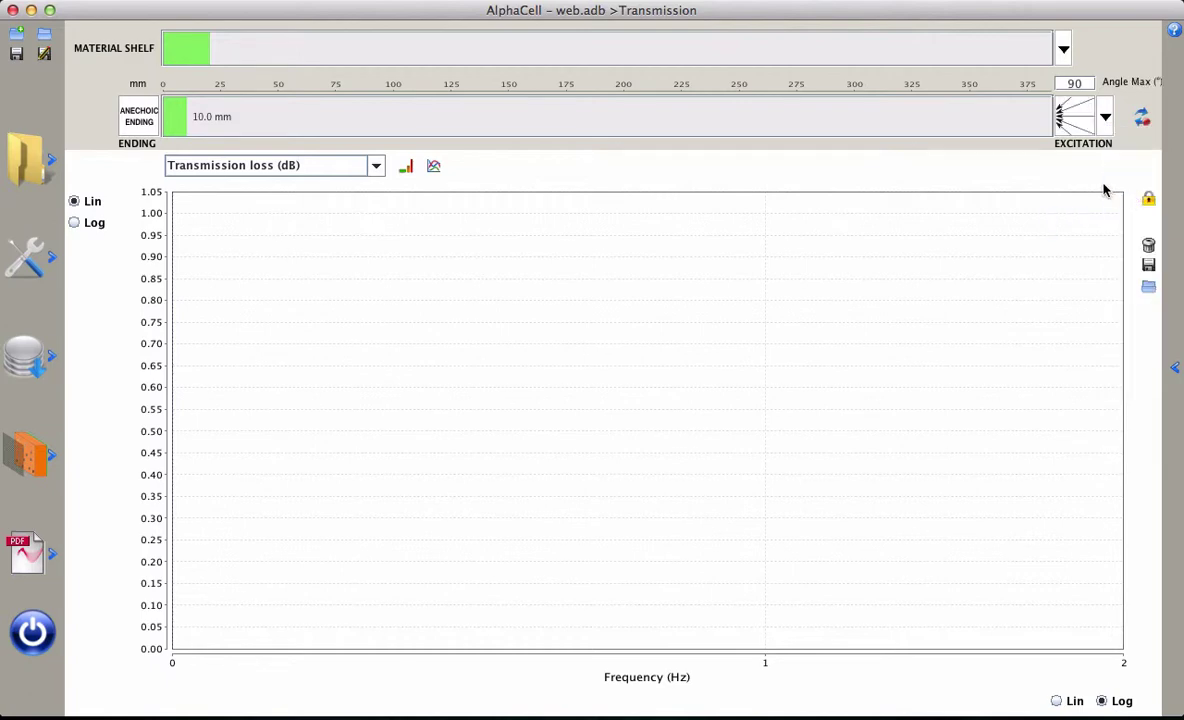
left_click(1071, 122)
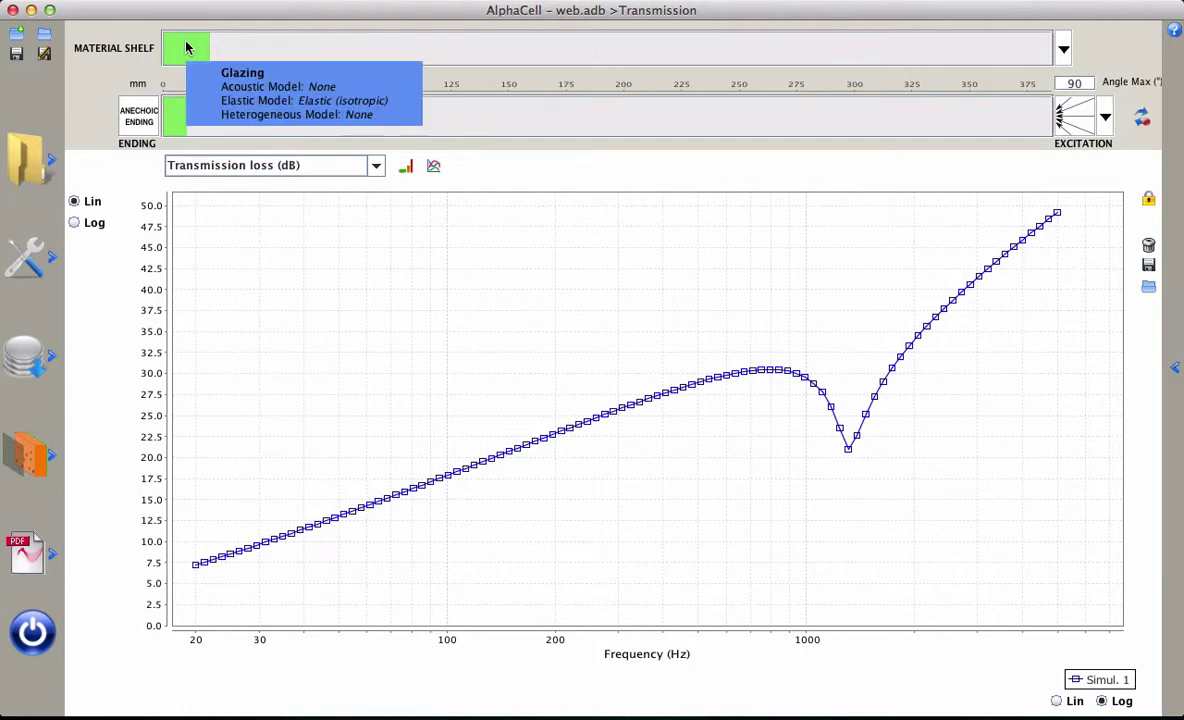
left_click_drag(185, 47, 1176, 367)
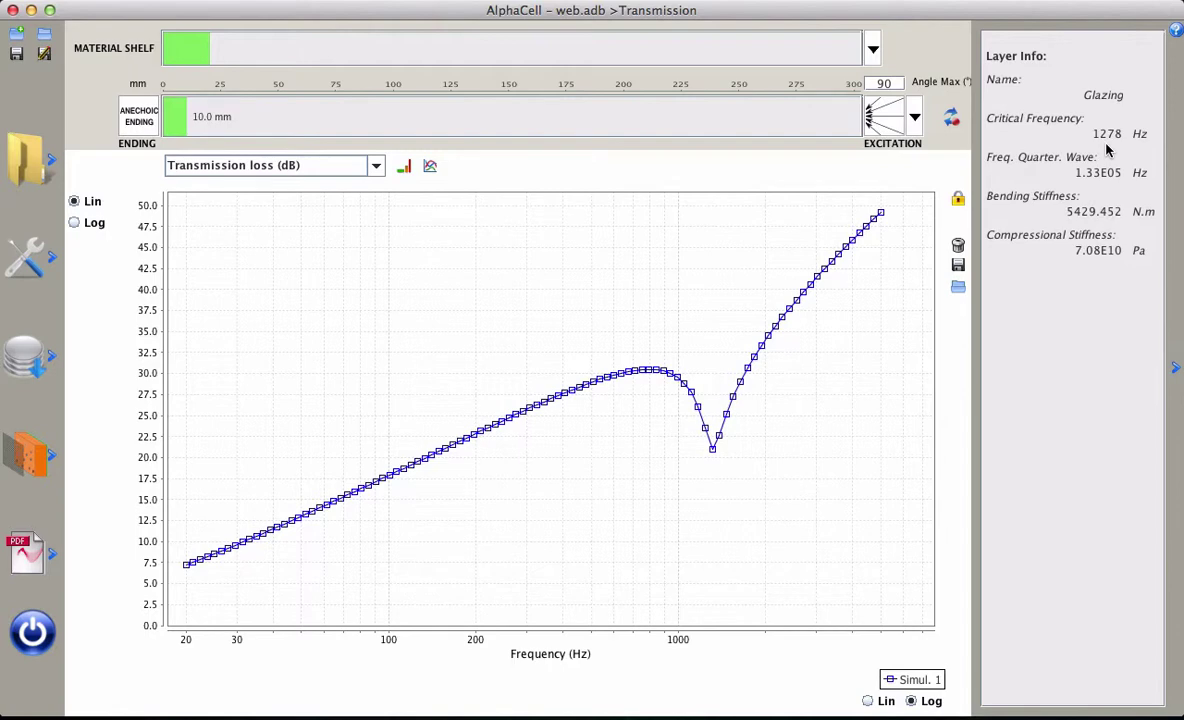
left_click(1176, 369)
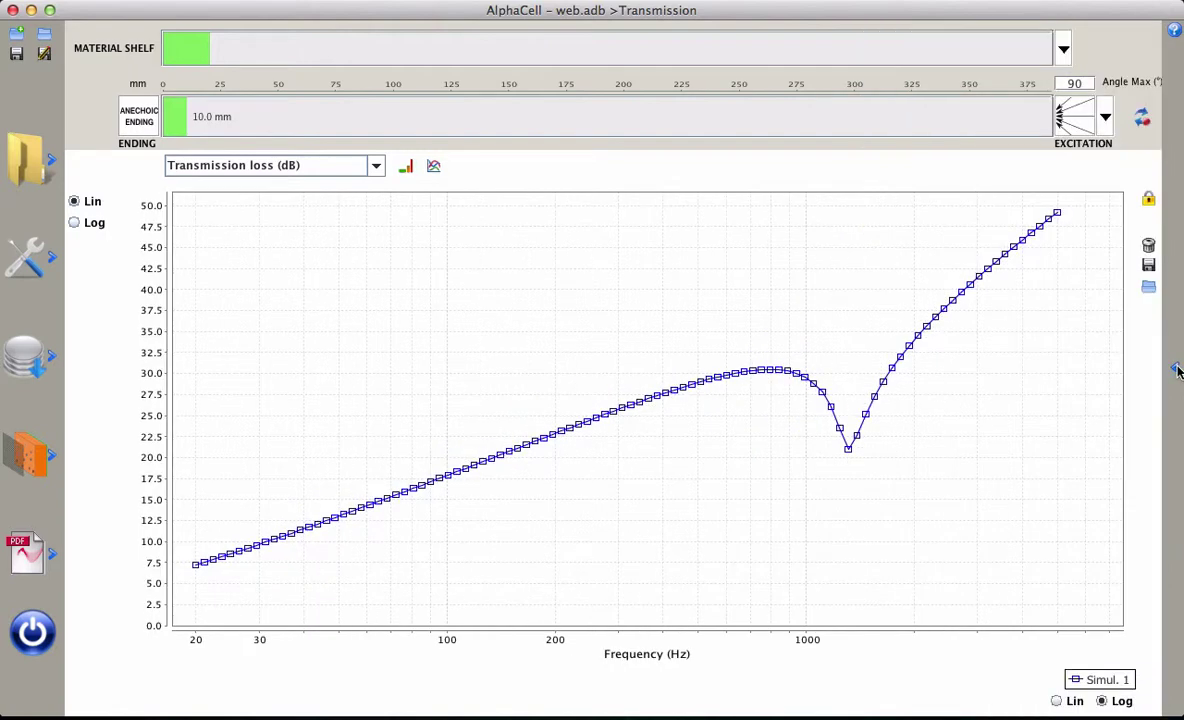
Import the result file VG05_Fig6_Exp.txt, showing all file formats, as a diffuse field configuration
left_click(1147, 288)
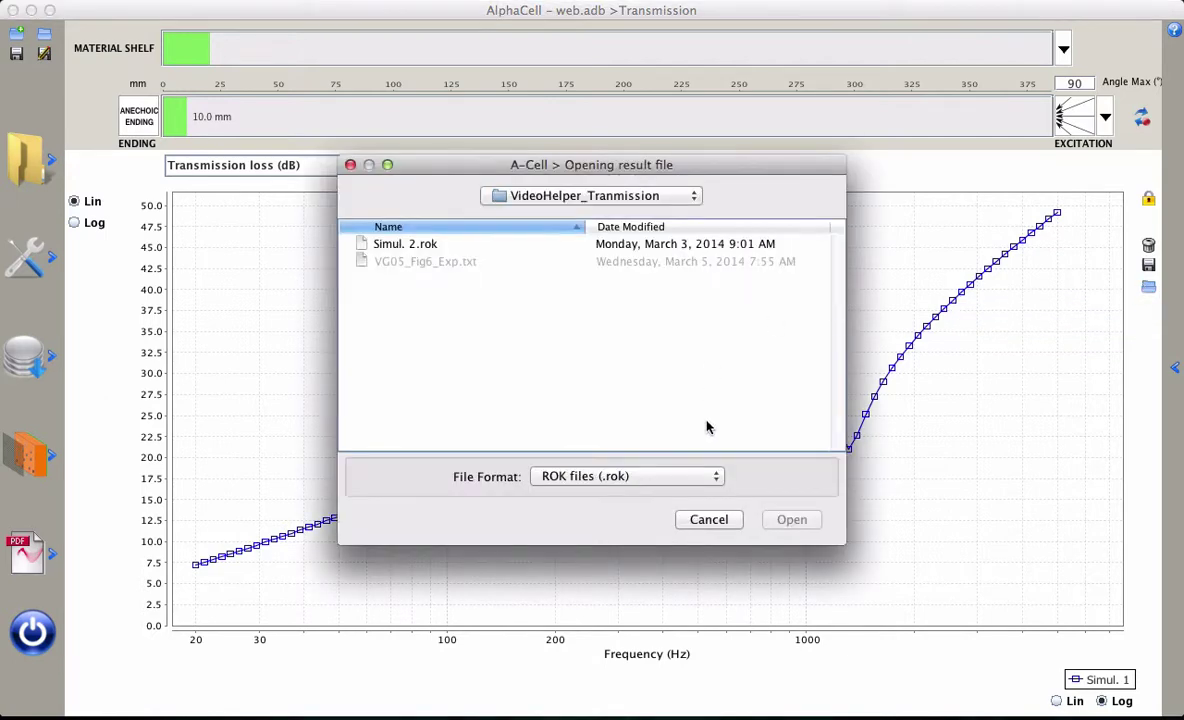
left_click(650, 481)
left_click(628, 461)
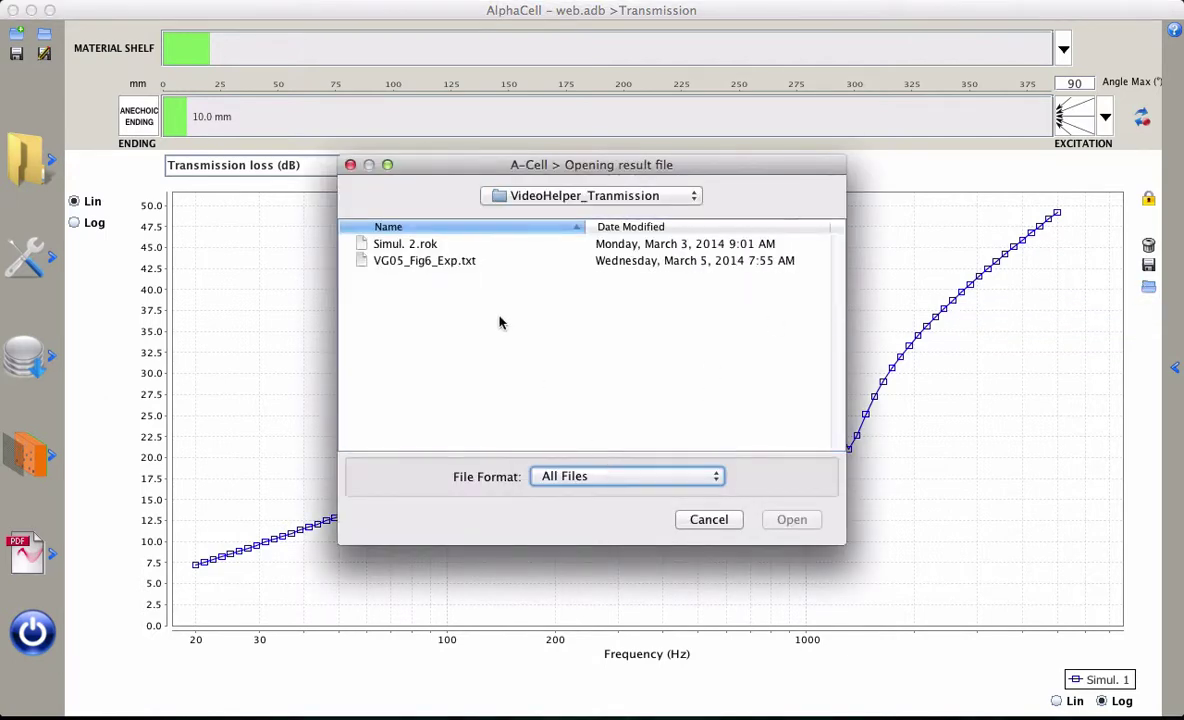
left_click(455, 262)
left_click(790, 519)
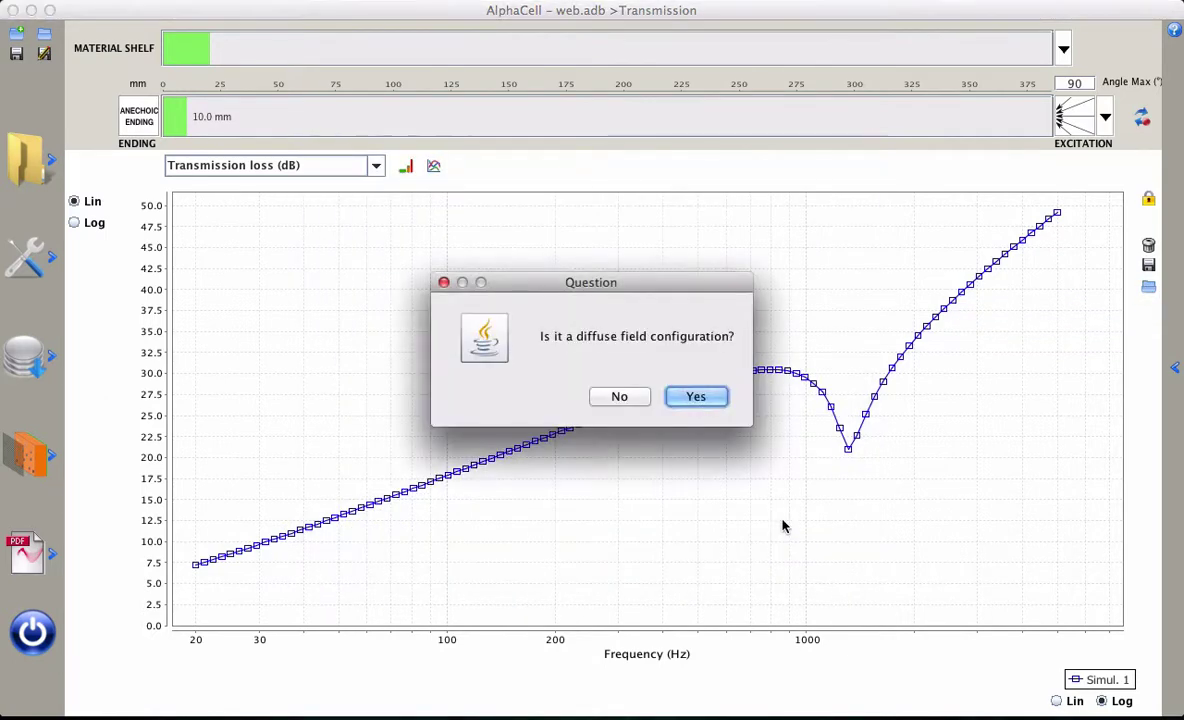
left_click(695, 397)
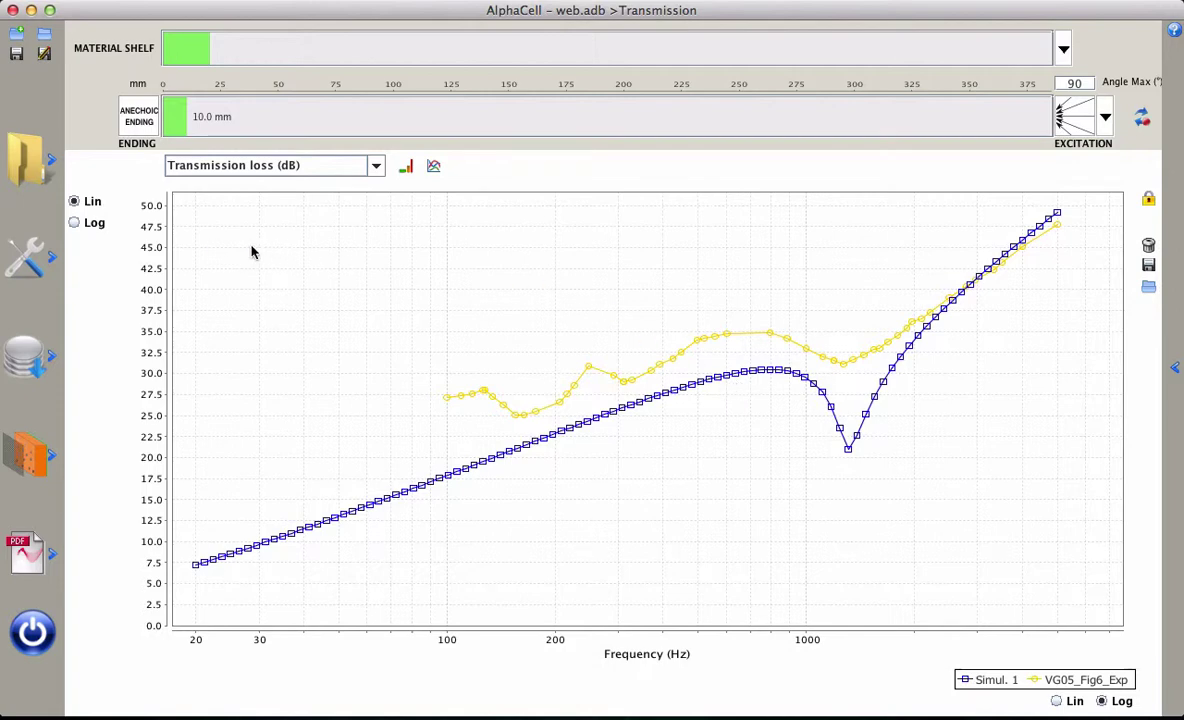
Set the spatial windowing to D. Rhazi – (α and TL) and recompute the results
left_click(28, 255)
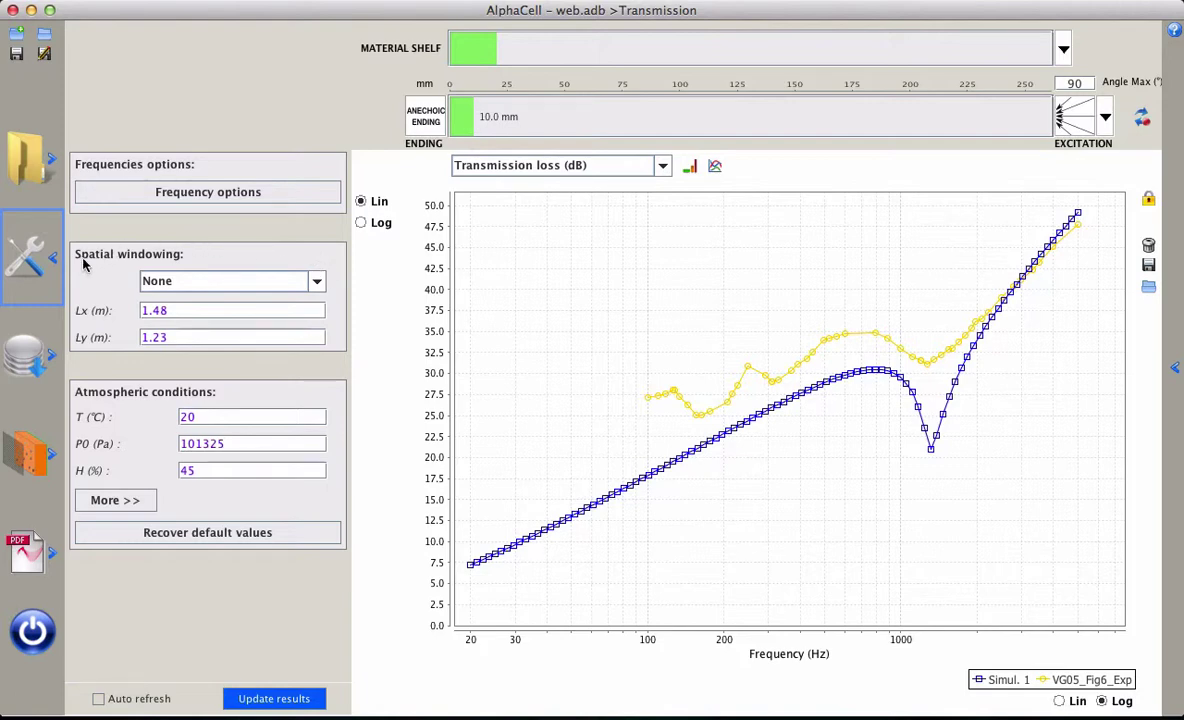
left_click(315, 279)
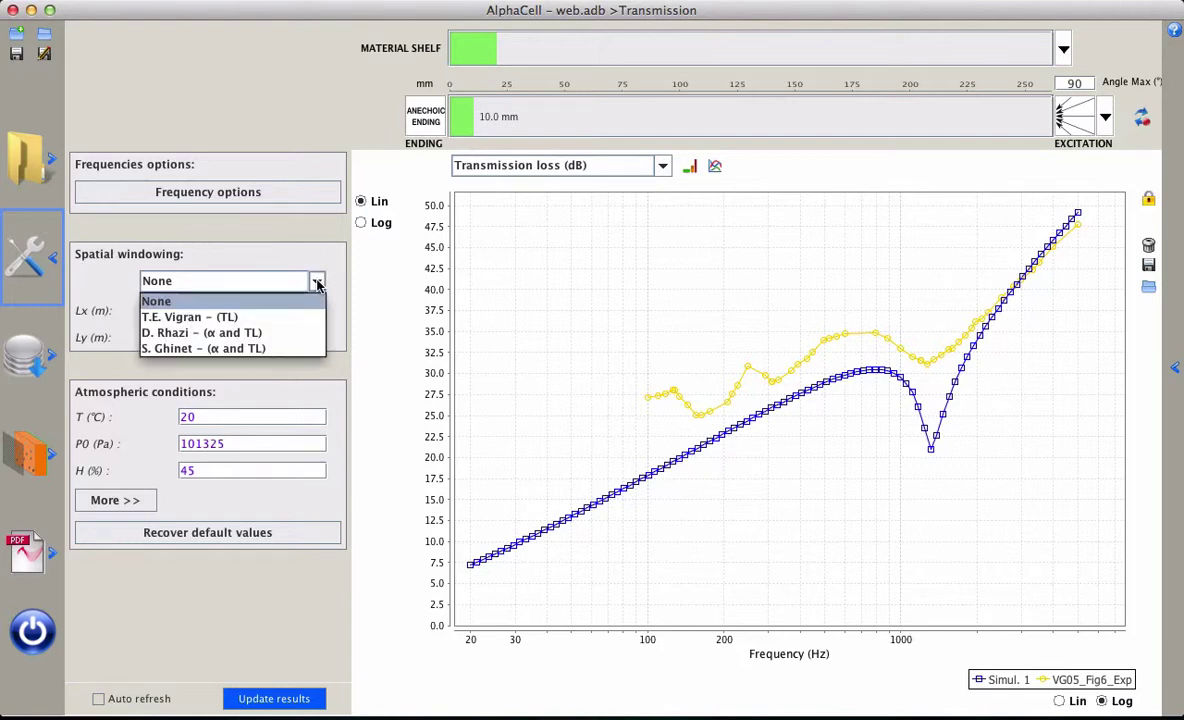
left_click(289, 339)
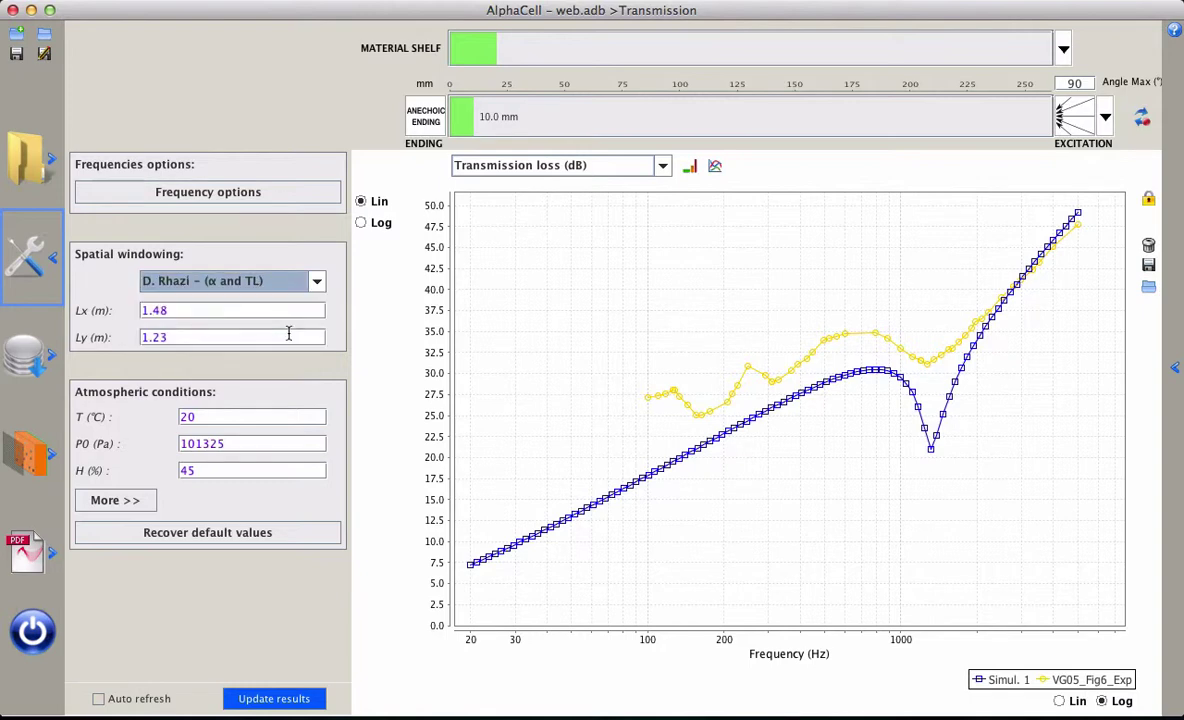
left_click(216, 310)
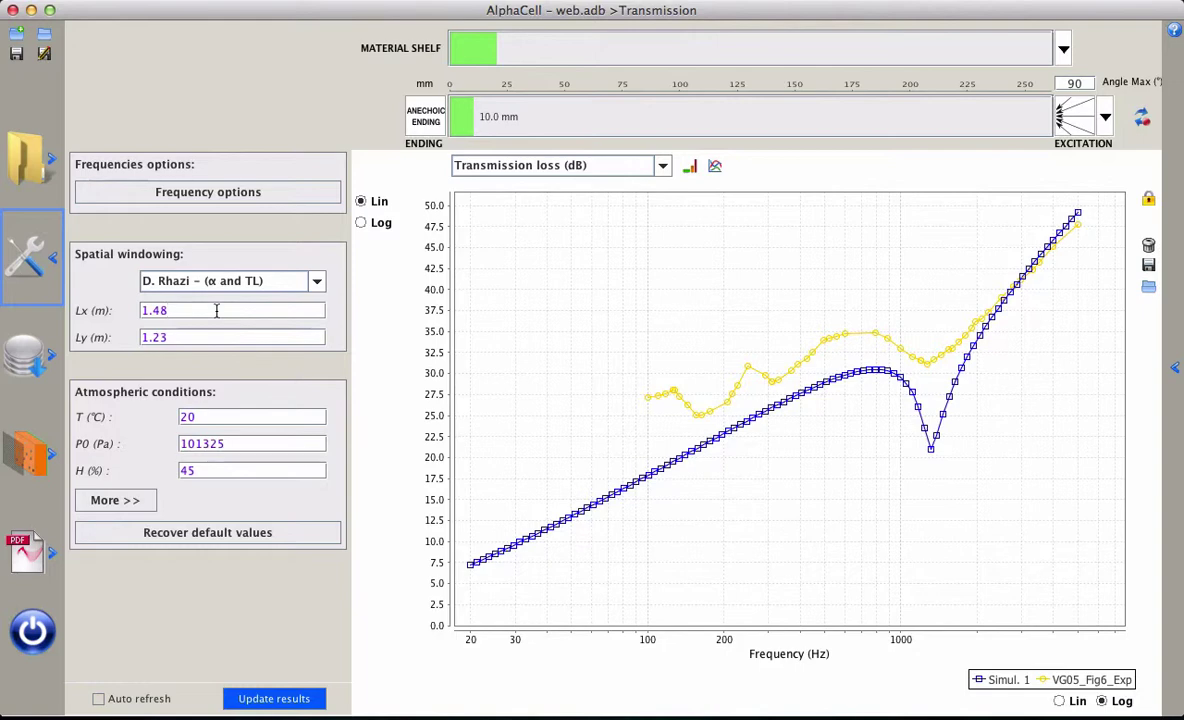
left_click(275, 699)
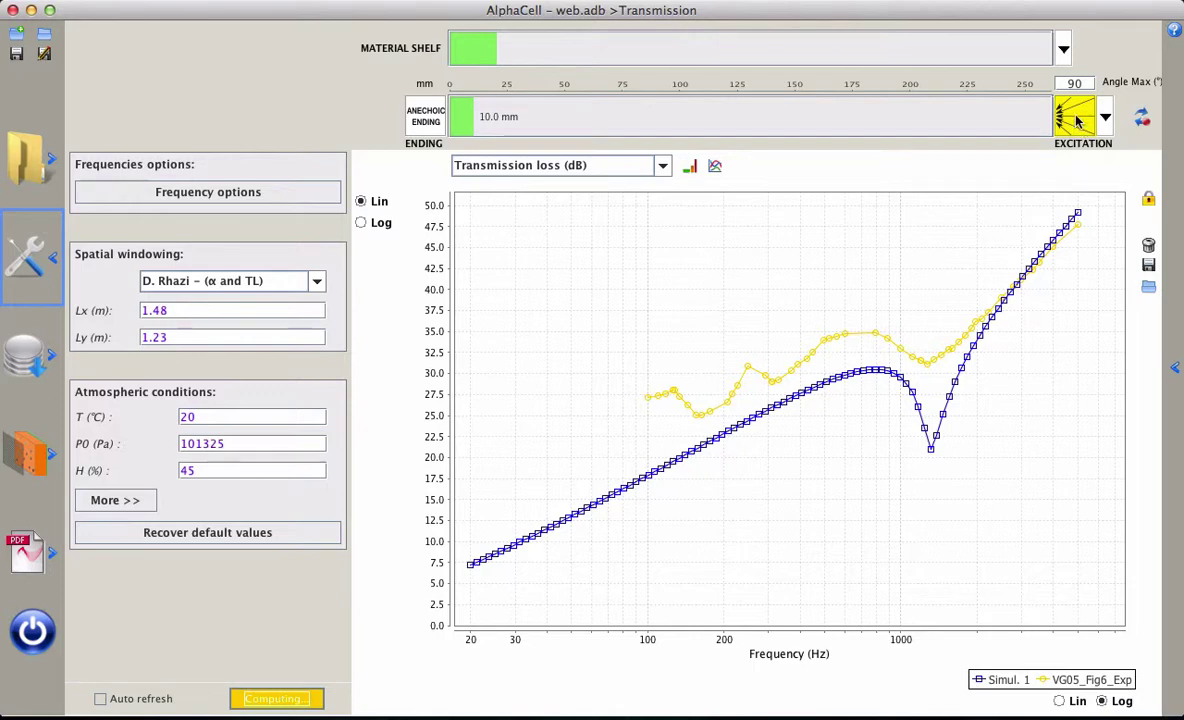
Load the saved simulation result file Simul. 2.rok into the transmission loss plot
left_click(1150, 288)
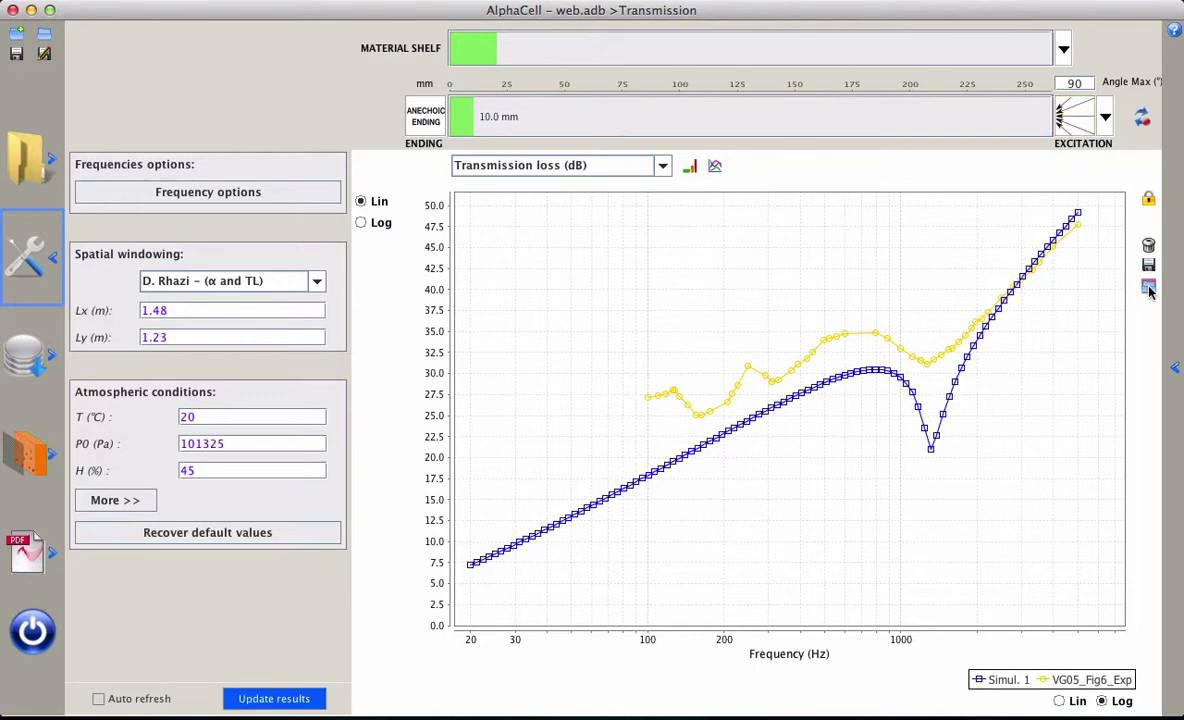
left_click(453, 245)
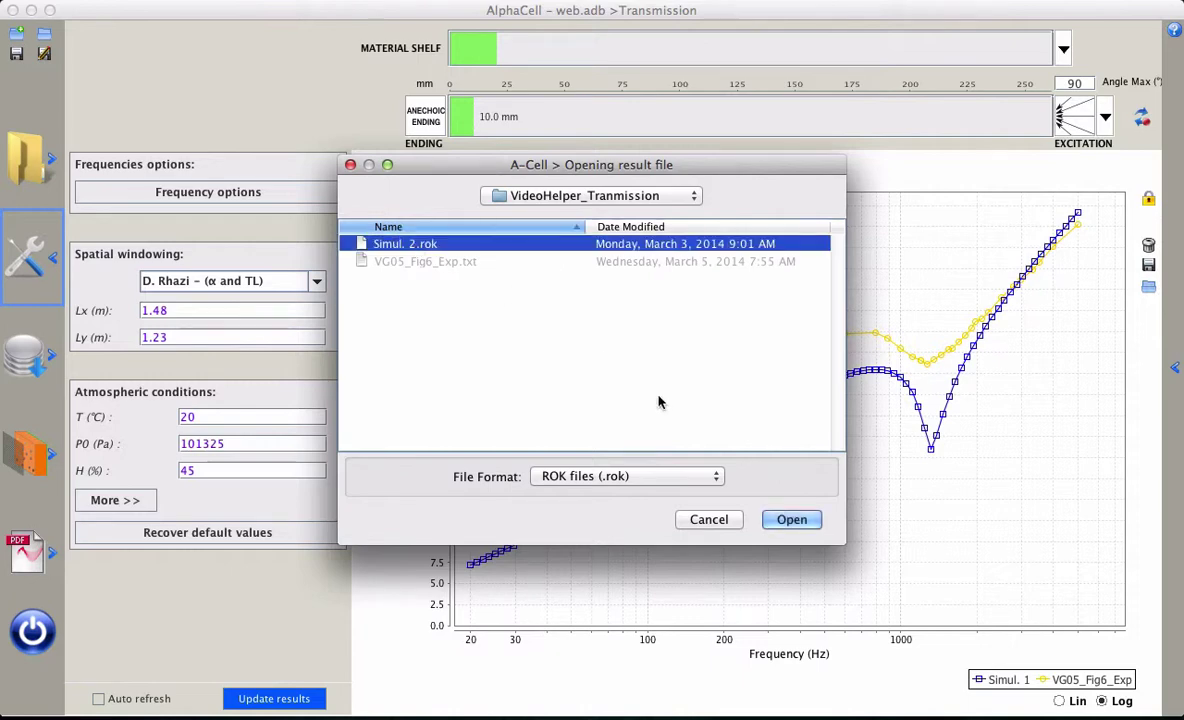
left_click(793, 519)
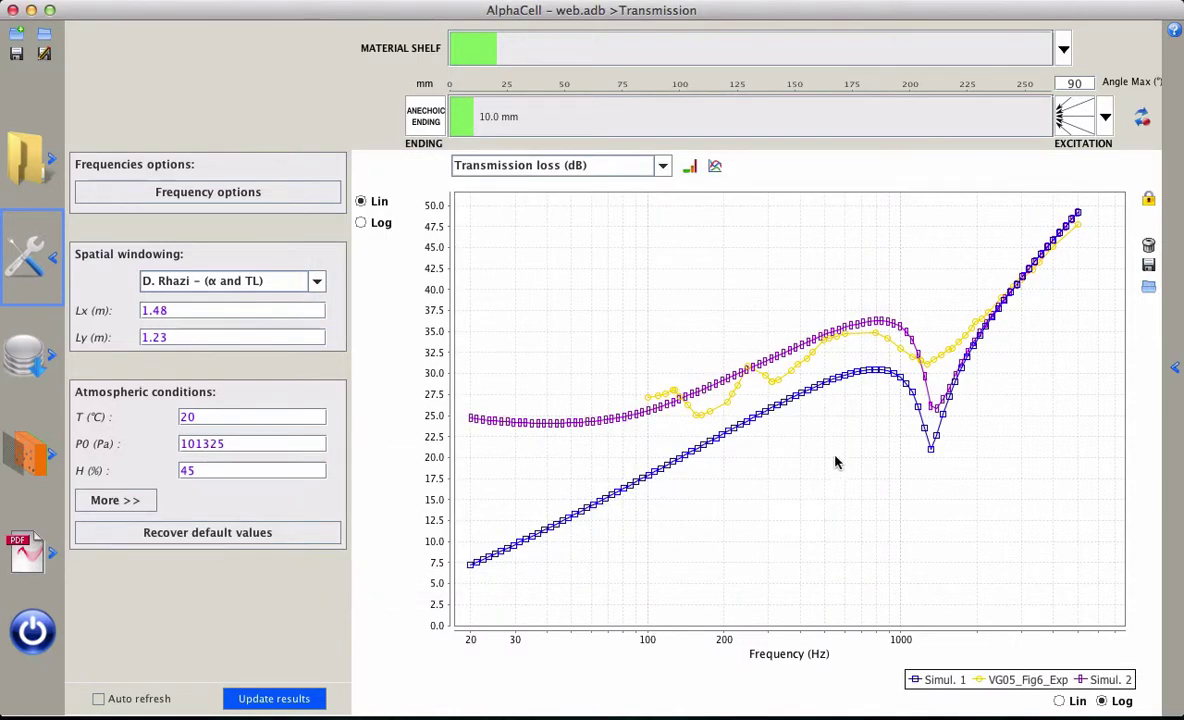
Rename the Simul. 1 curve as TMM DF in the plot's legend options
double_click(937, 680)
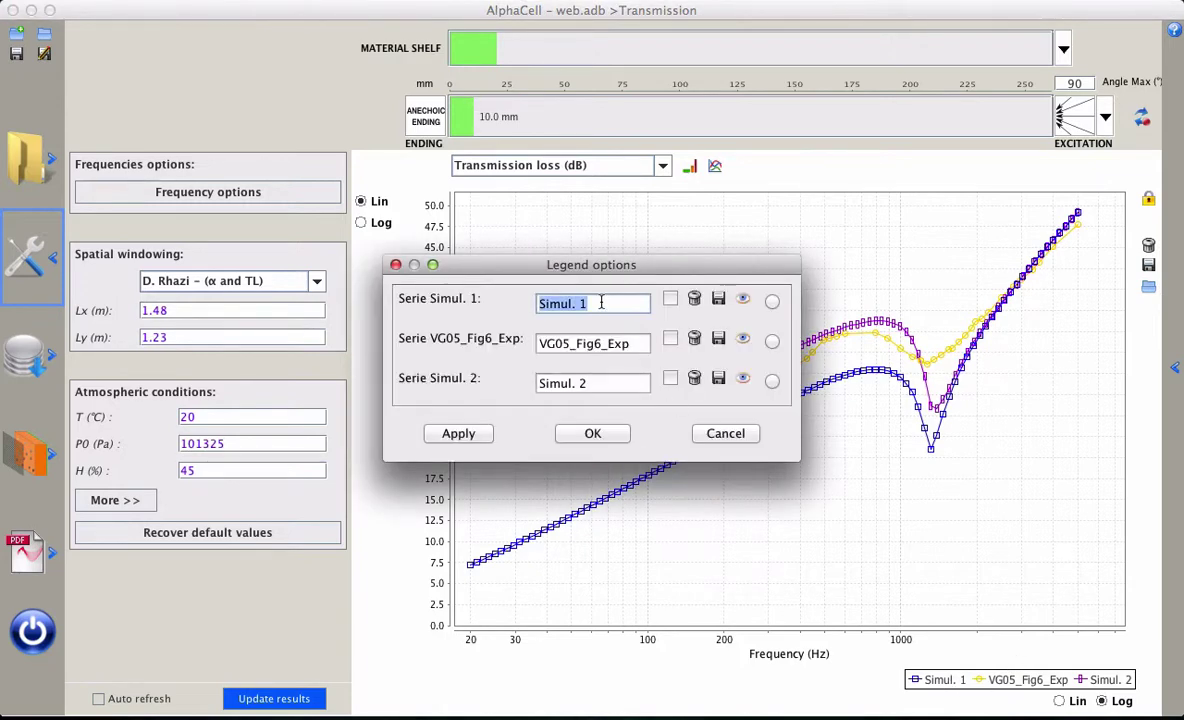
type("TMM ")
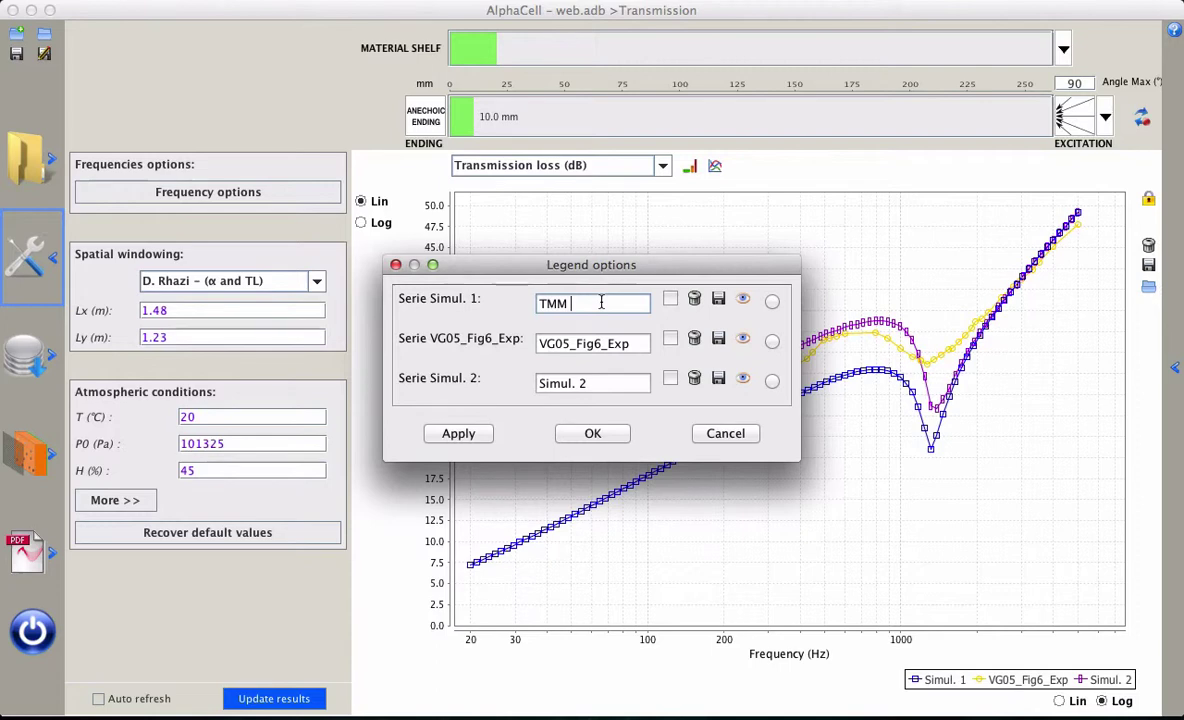
type("DF")
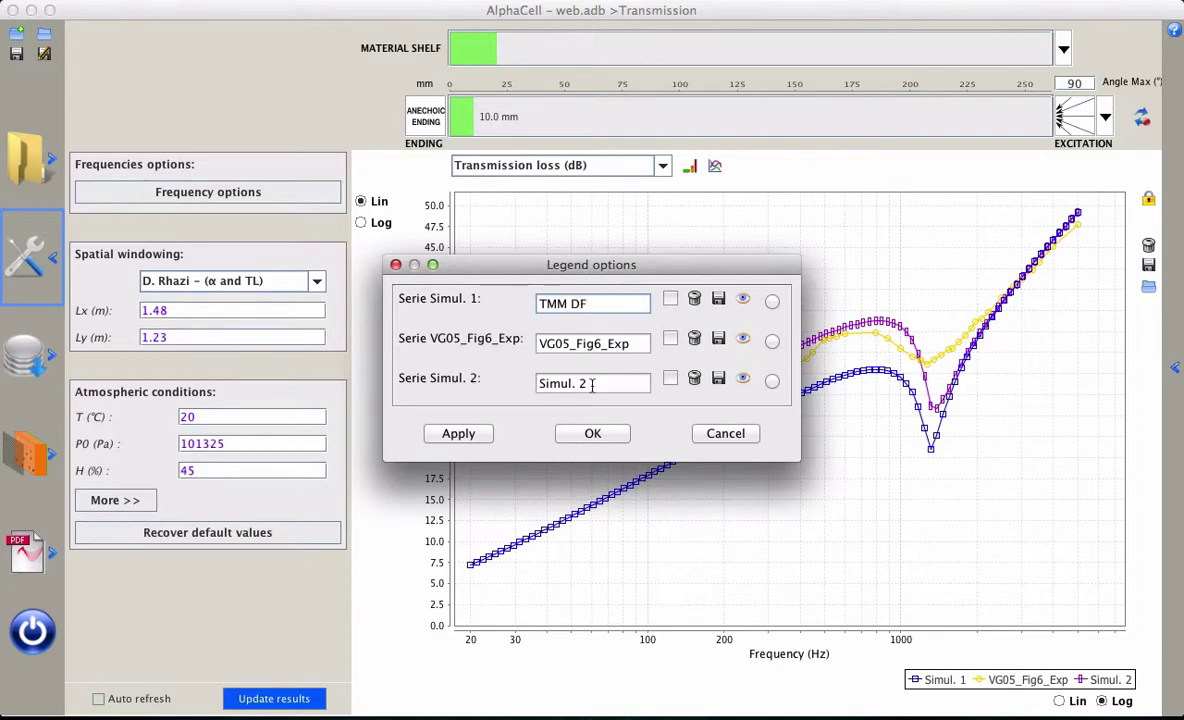
Rename the Simul. 2 curve as FTMM DF and apply the legend changes
left_click(592, 386)
key("BackSpace")
key("BackSpace")
key("BackSpace")
key("BackSpace")
key("BackSpace")
key("BackSpace")
key("BackSpace")
key("BackSpace")
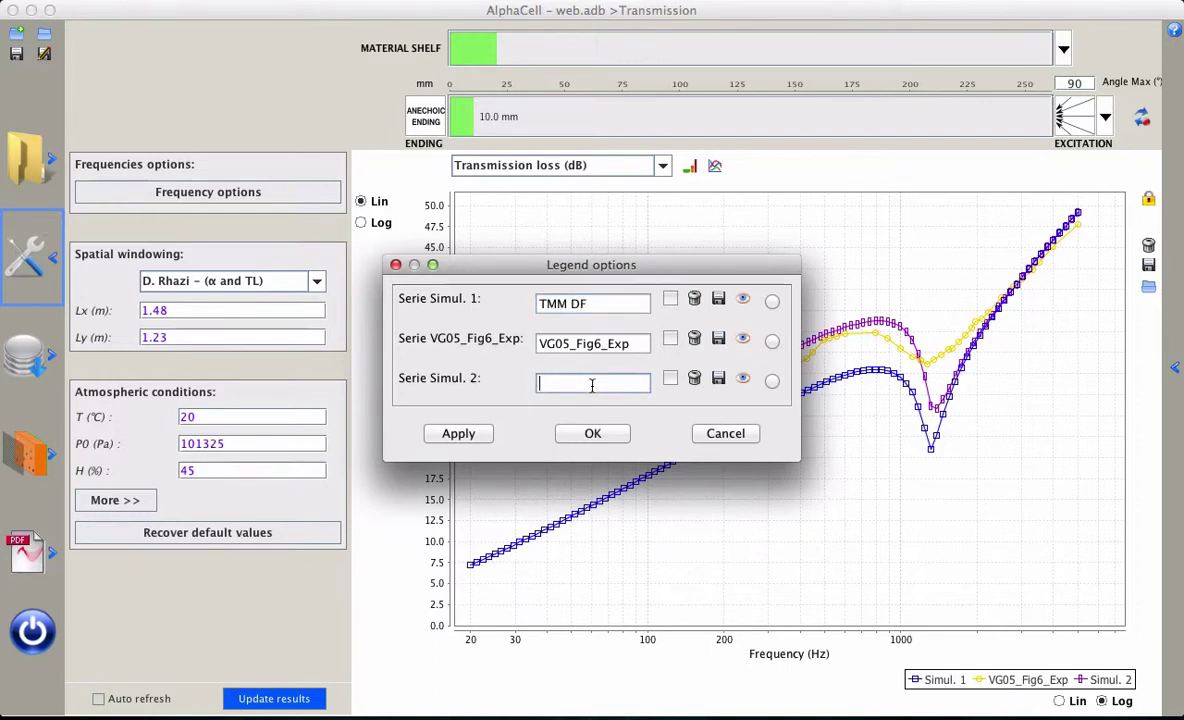
type("FTMM")
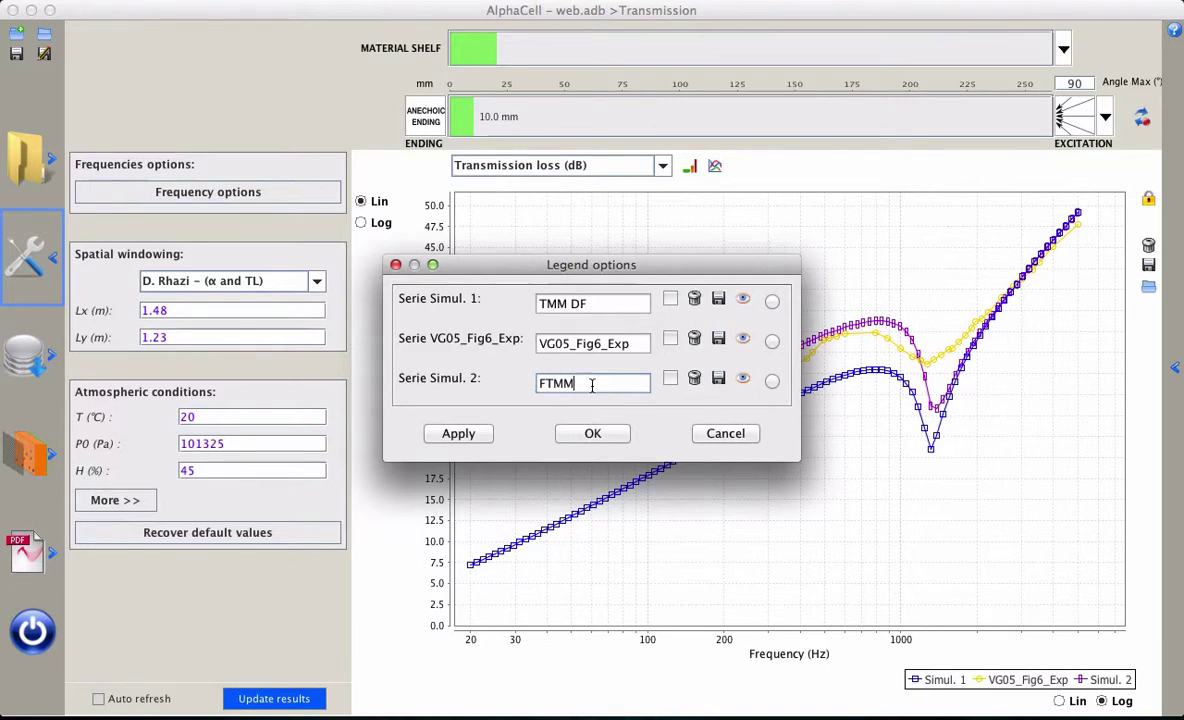
type(" DF")
left_click(458, 436)
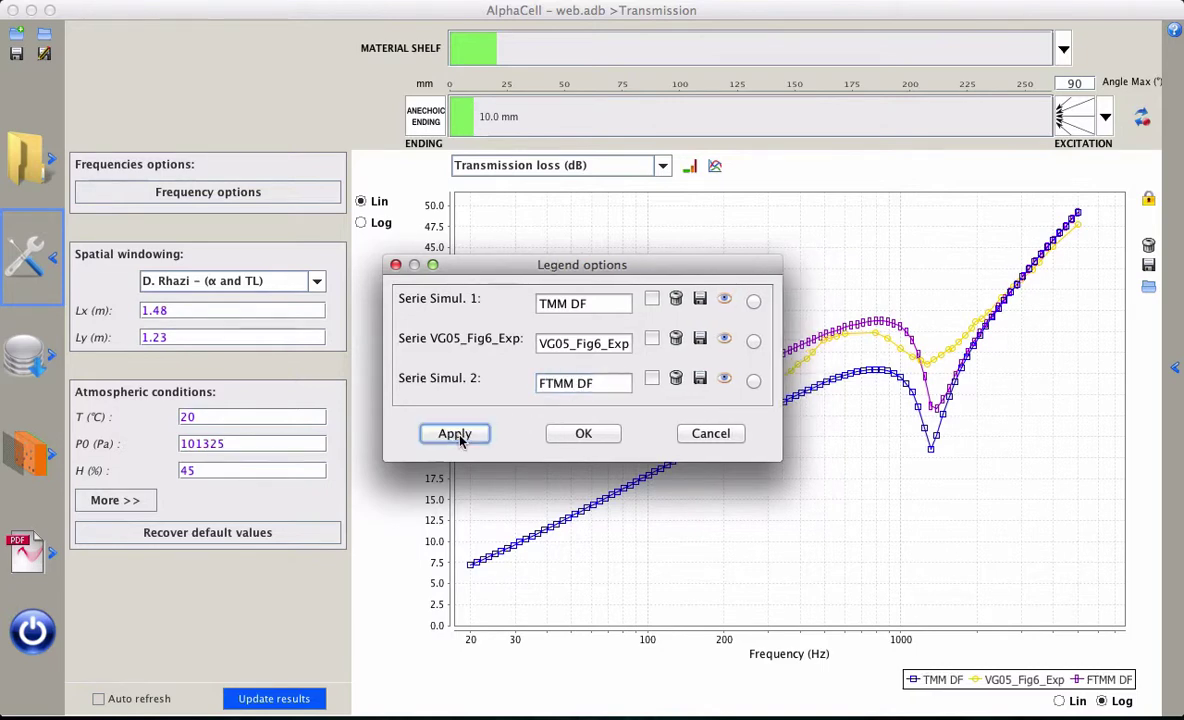
left_click(585, 433)
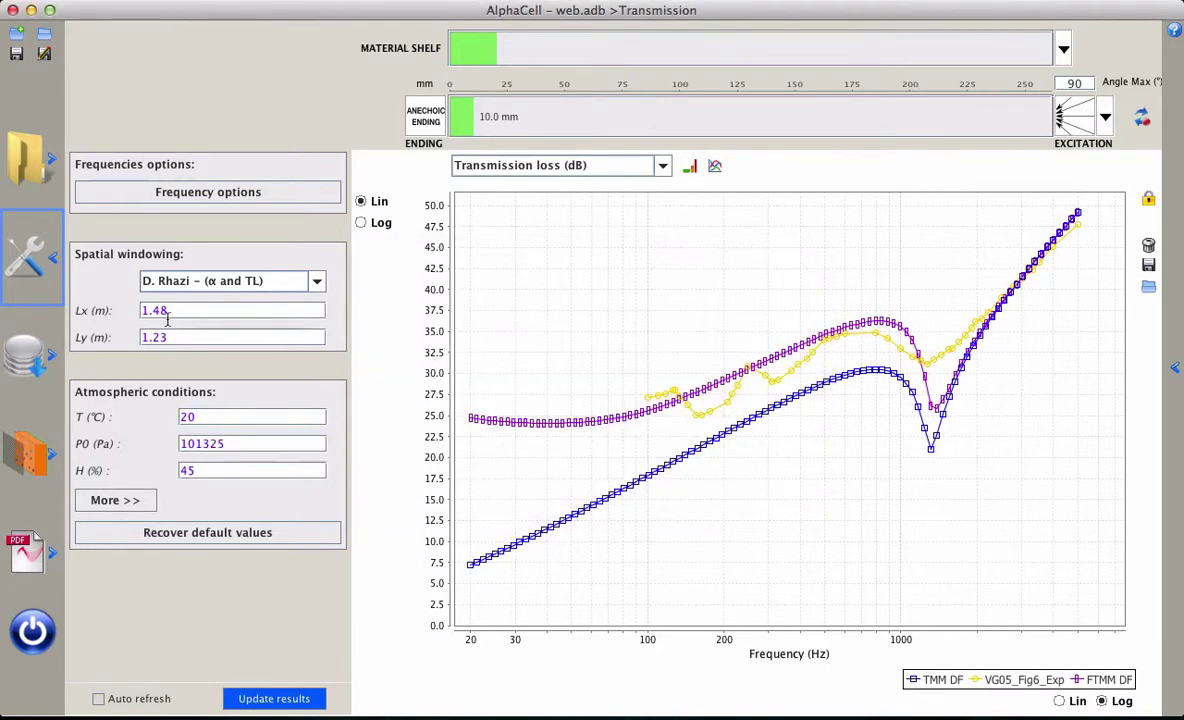
Hide the simulation options and display the global indicators of the plotted curves, moving their window aside to compare the Rw values
left_click(28, 257)
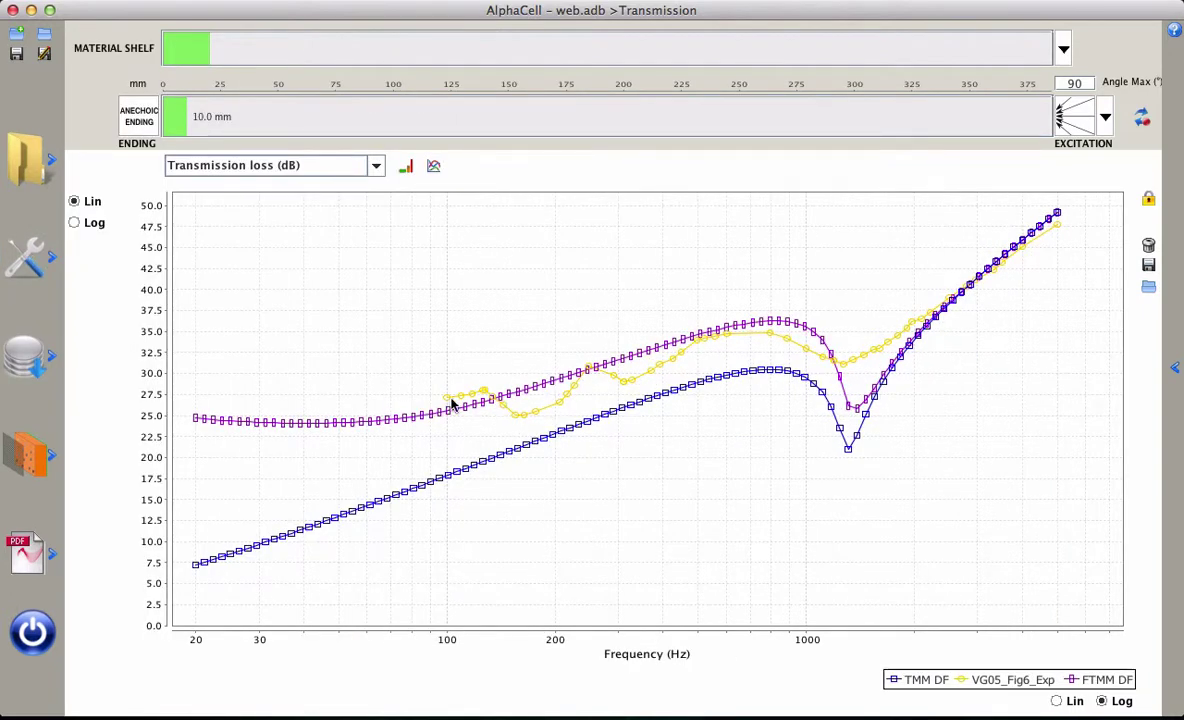
mouse_move(554, 387)
left_click(408, 170)
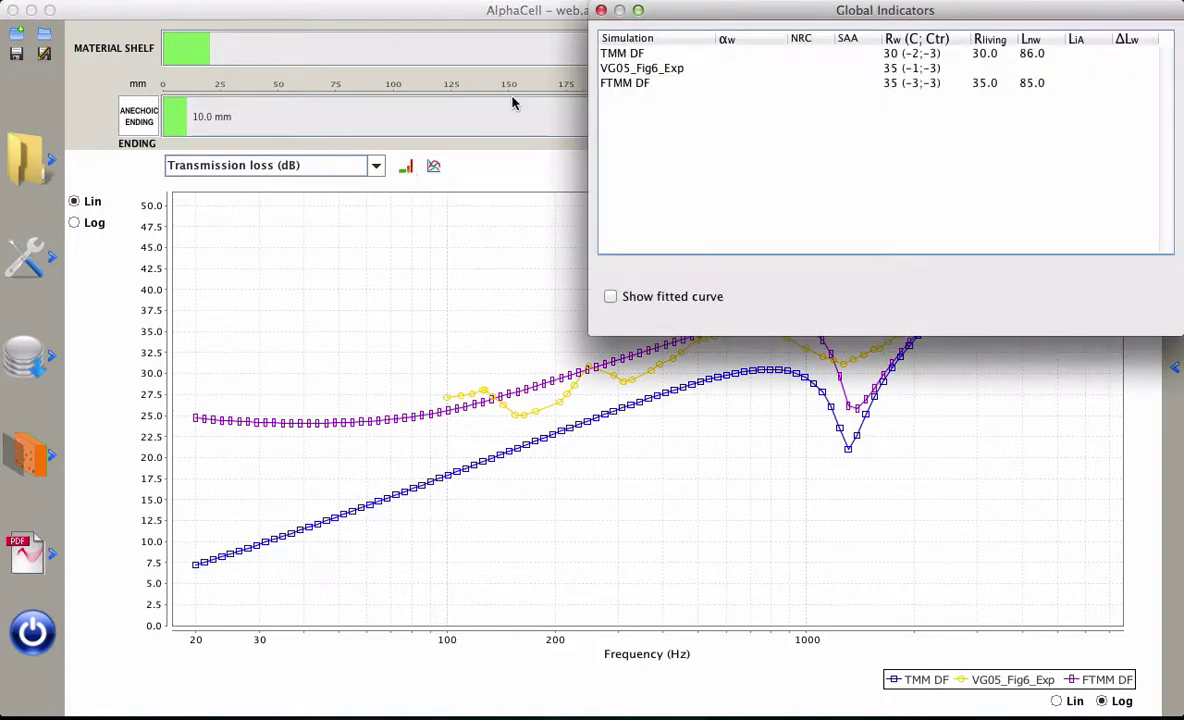
left_click_drag(757, 12, 184, 22)
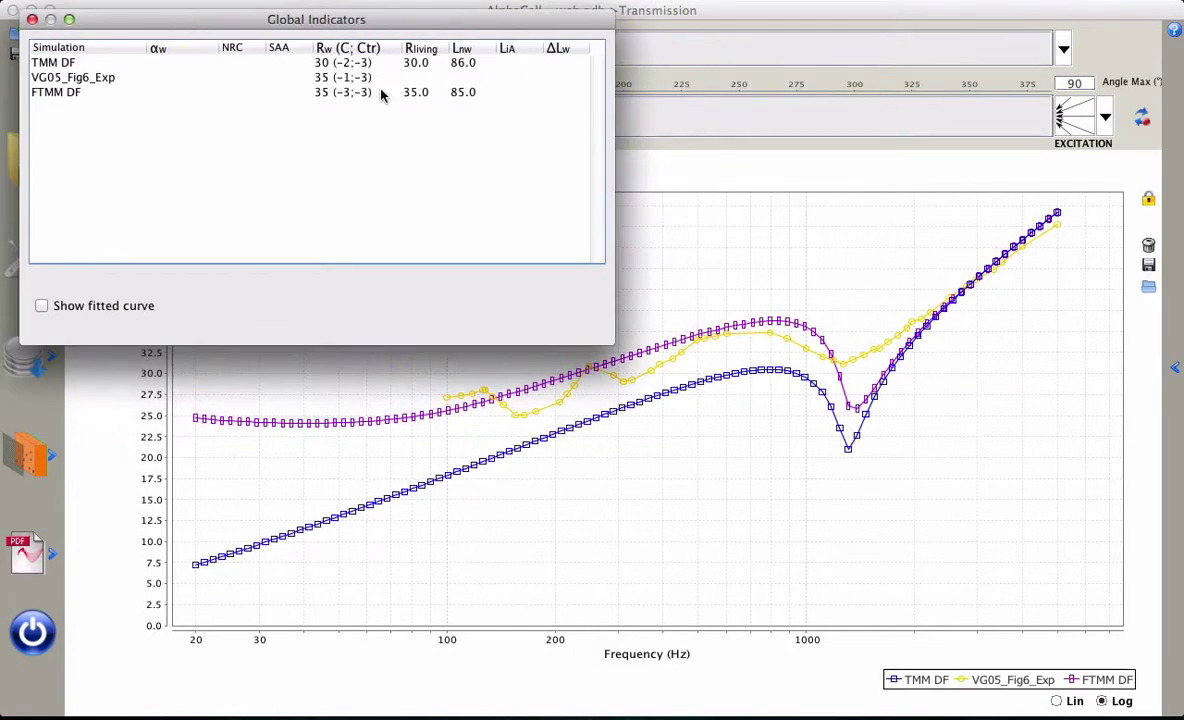